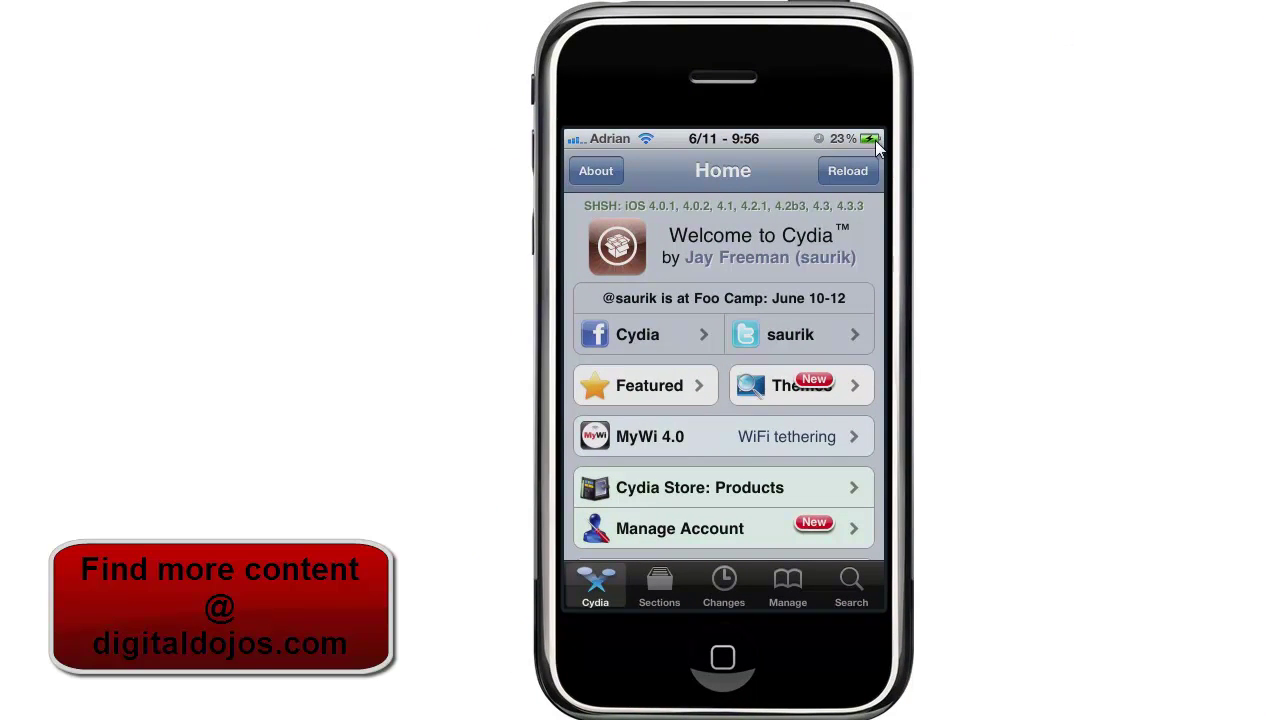
Step: Scroll up and down through the Cydia Home page
{"action": "scroll", "coordinate": [727, 255], "scroll_direction": "down", "scroll_amount": 3}
{"action": "scroll", "coordinate": [727, 255], "scroll_direction": "up", "scroll_amount": 3}
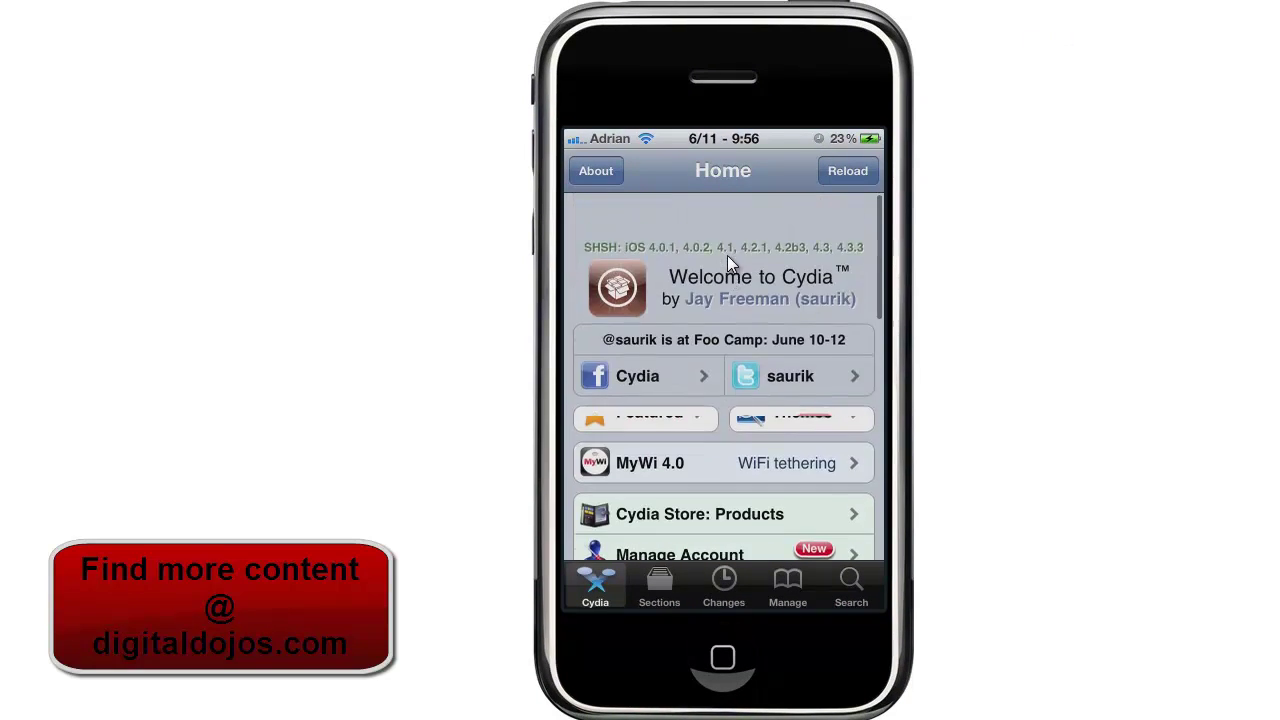
{"action": "scroll", "coordinate": [727, 255], "scroll_direction": "down", "scroll_amount": 2}
{"action": "scroll", "coordinate": [727, 255], "scroll_direction": "up", "scroll_amount": 2}
{"action": "scroll", "coordinate": [727, 255], "scroll_direction": "down", "scroll_amount": 3}
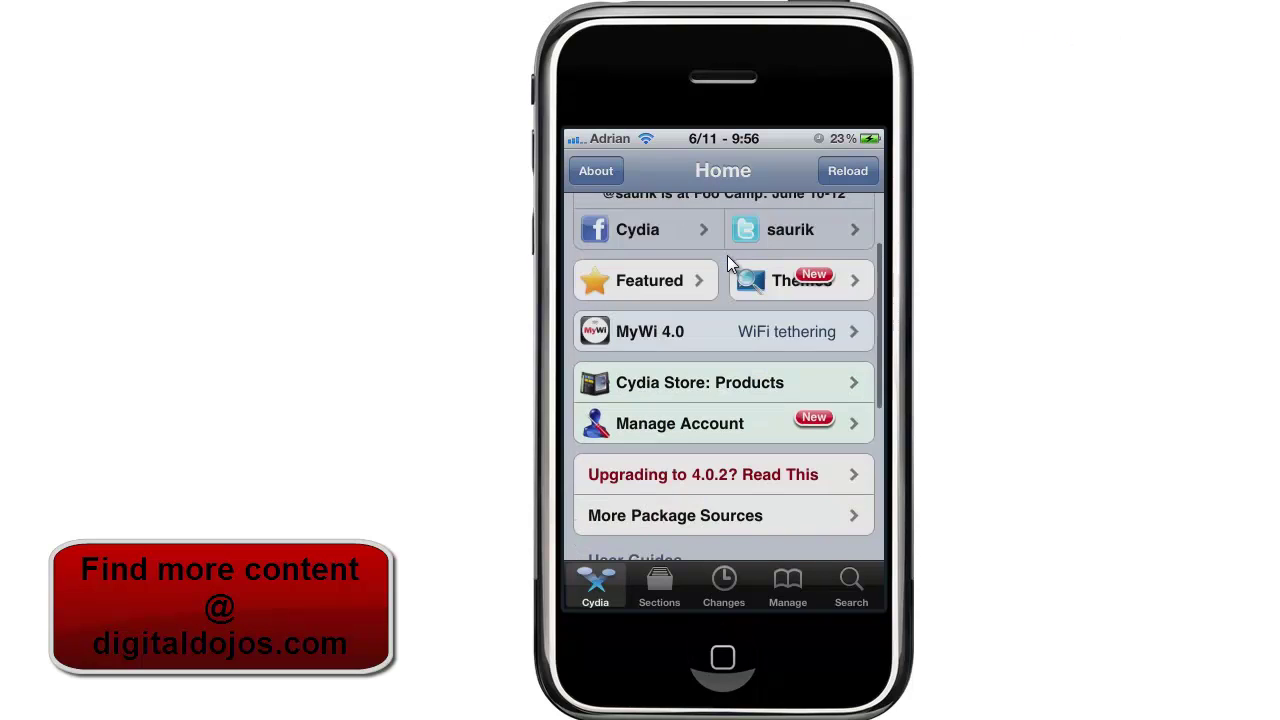
{"action": "scroll", "coordinate": [728, 257], "scroll_direction": "down", "scroll_amount": 5}
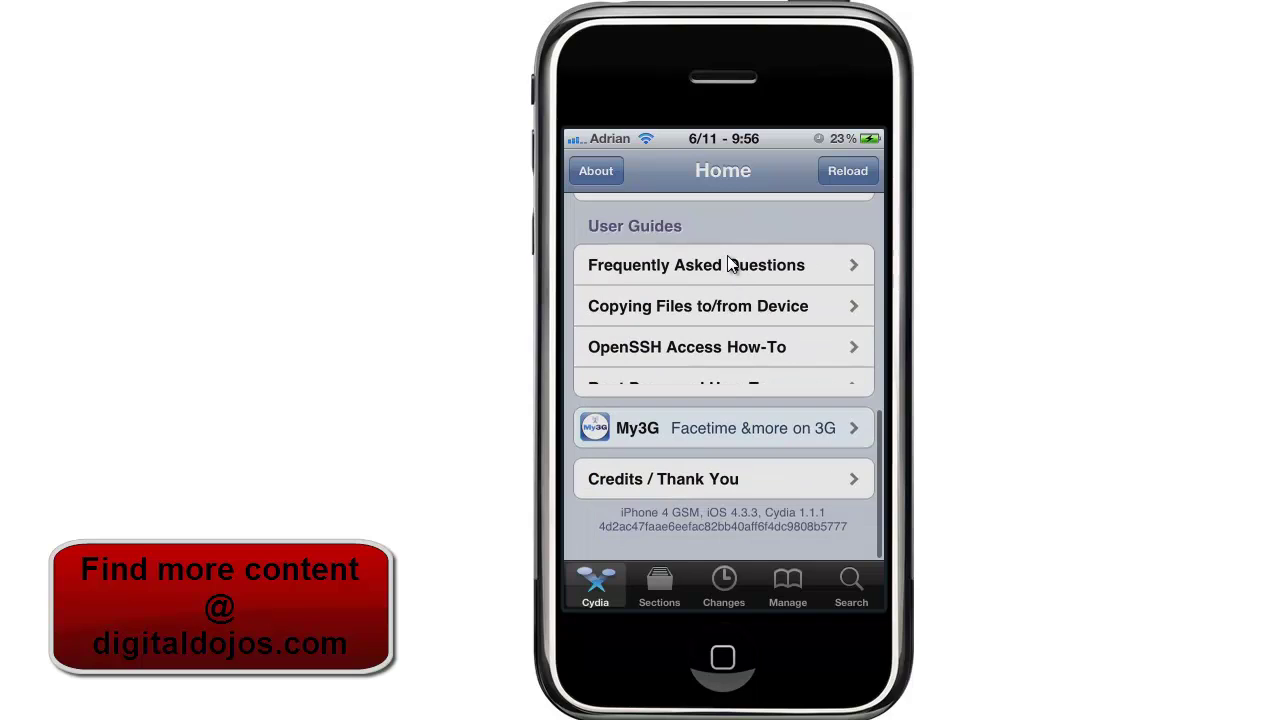
{"action": "scroll", "coordinate": [727, 263], "scroll_direction": "up", "scroll_amount": 6}
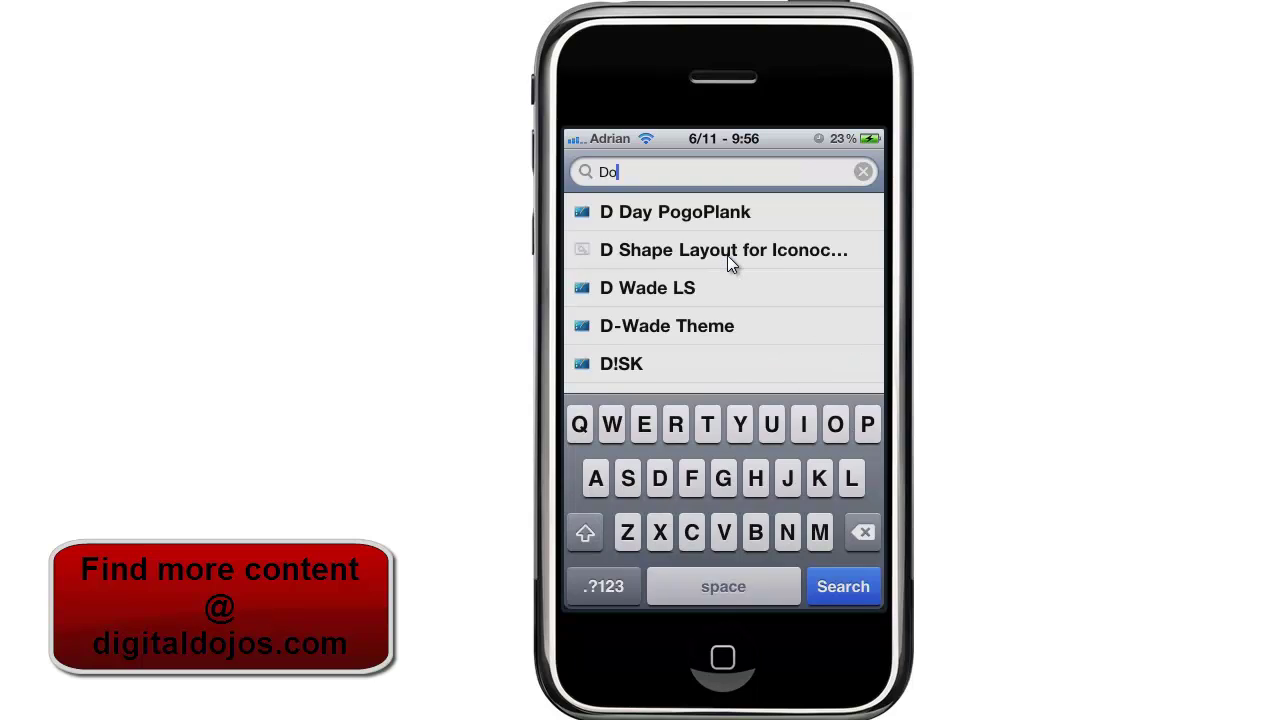
Step: Complete the search for 'Display' and open the Display Recorder package page
{"action": "type", "text": "splay"}
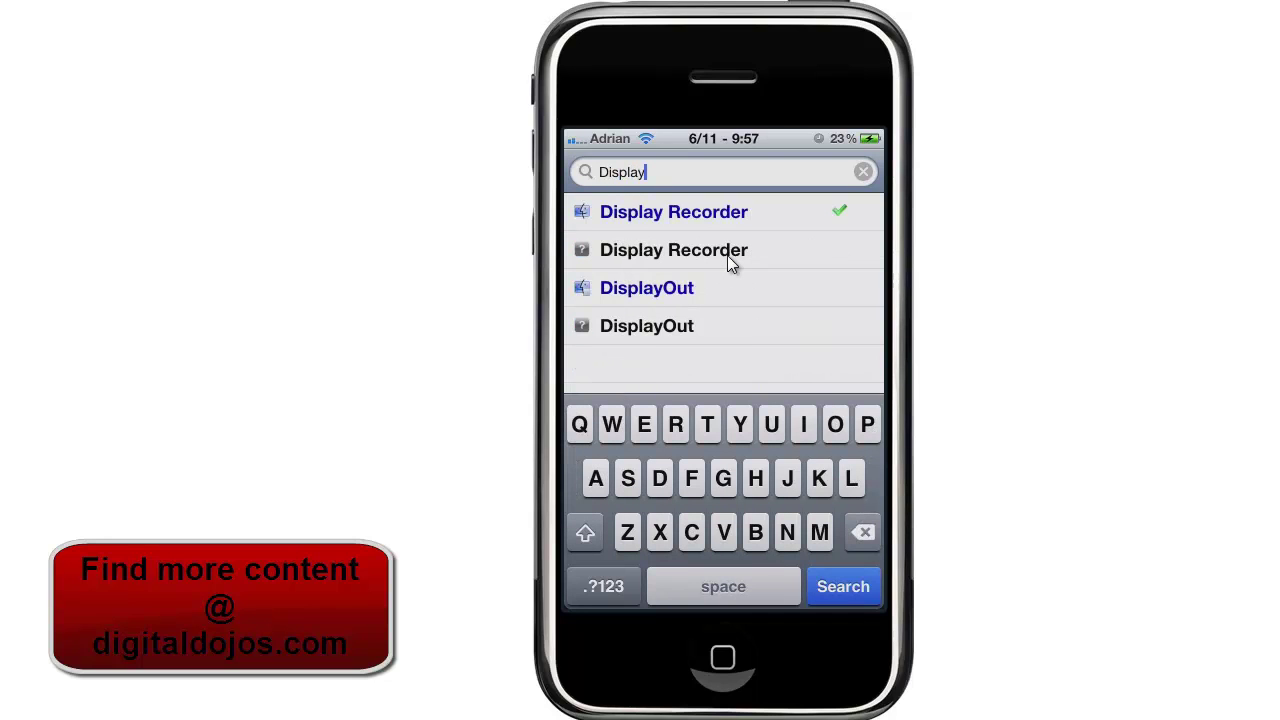
{"action": "left_click", "coordinate": [687, 211]}
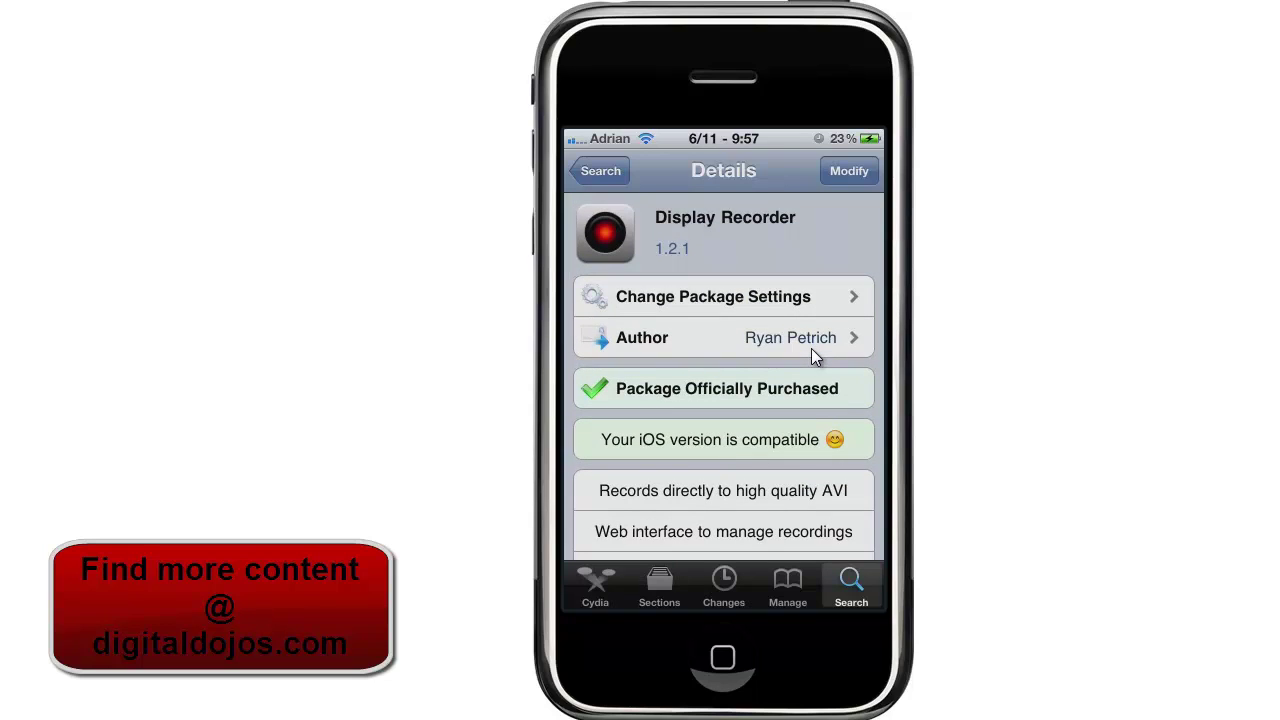
Step: Check the author info, then read Display Recorder's feature list down to the settings screenshot
{"action": "left_click", "coordinate": [811, 348]}
{"action": "scroll", "coordinate": [812, 350], "scroll_direction": "down", "scroll_amount": 3}
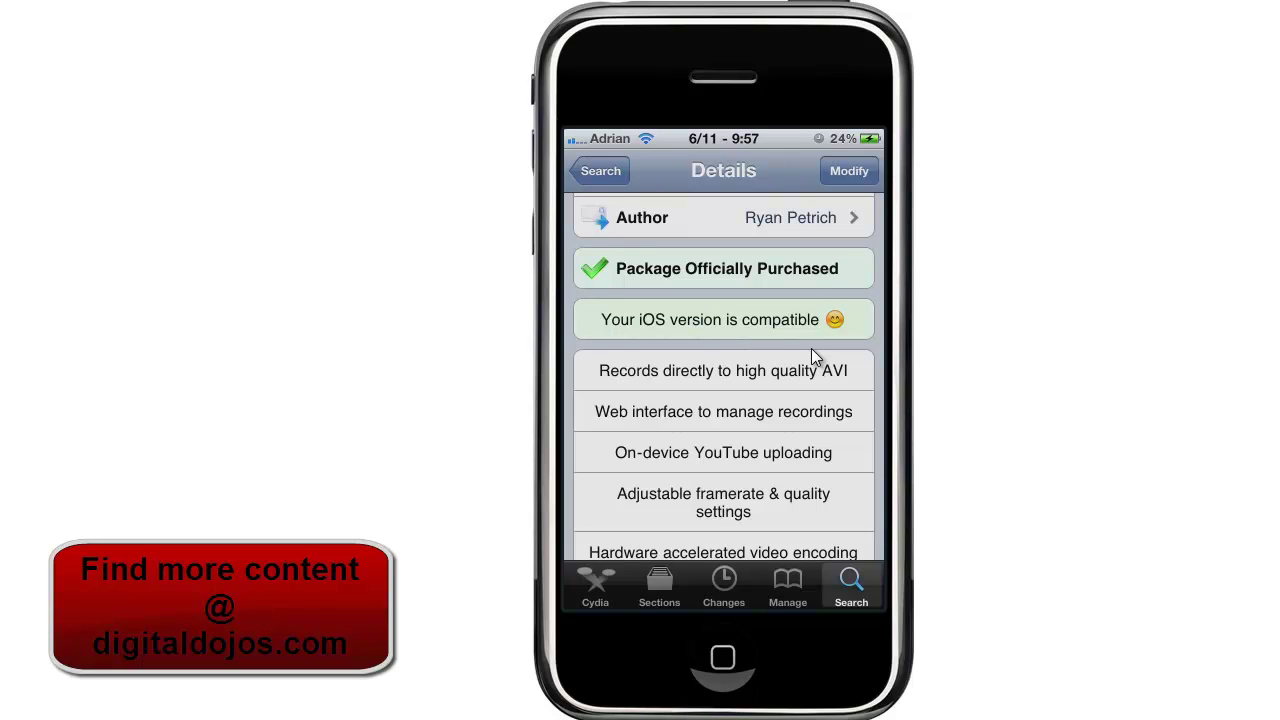
{"action": "scroll", "coordinate": [811, 357], "scroll_direction": "down", "scroll_amount": 2}
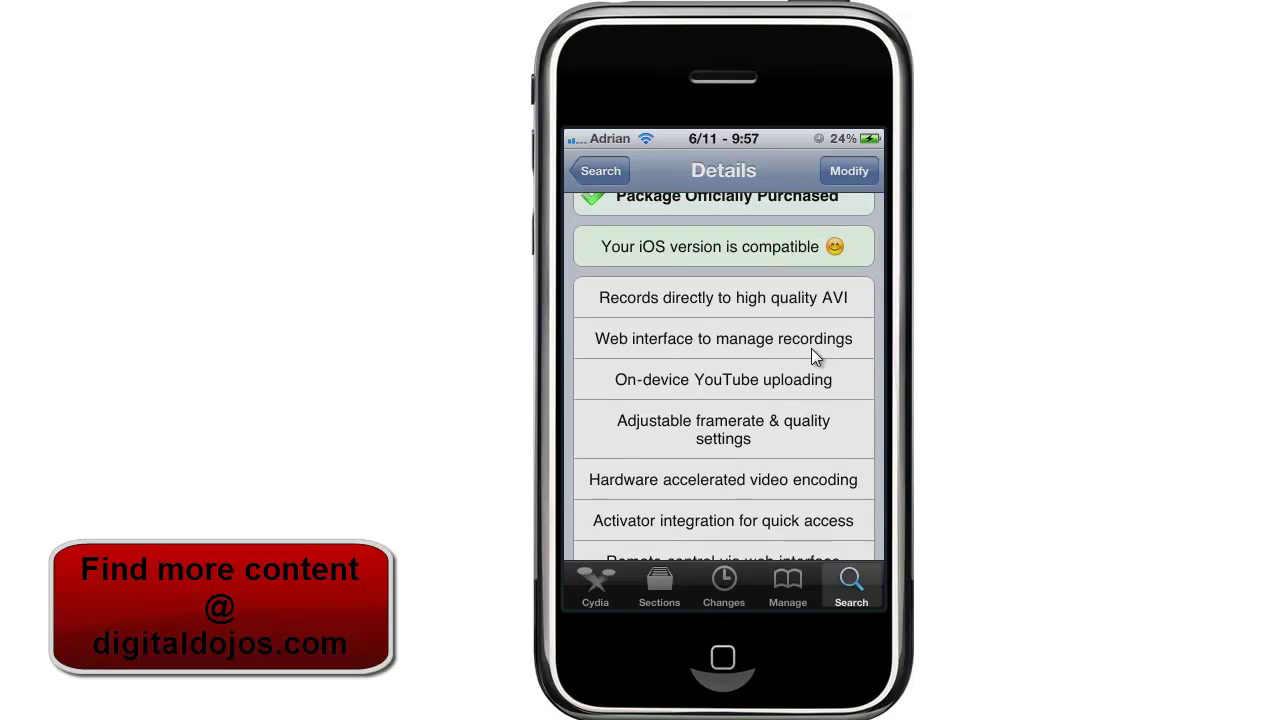
{"action": "scroll", "coordinate": [811, 357], "scroll_direction": "down", "scroll_amount": 1}
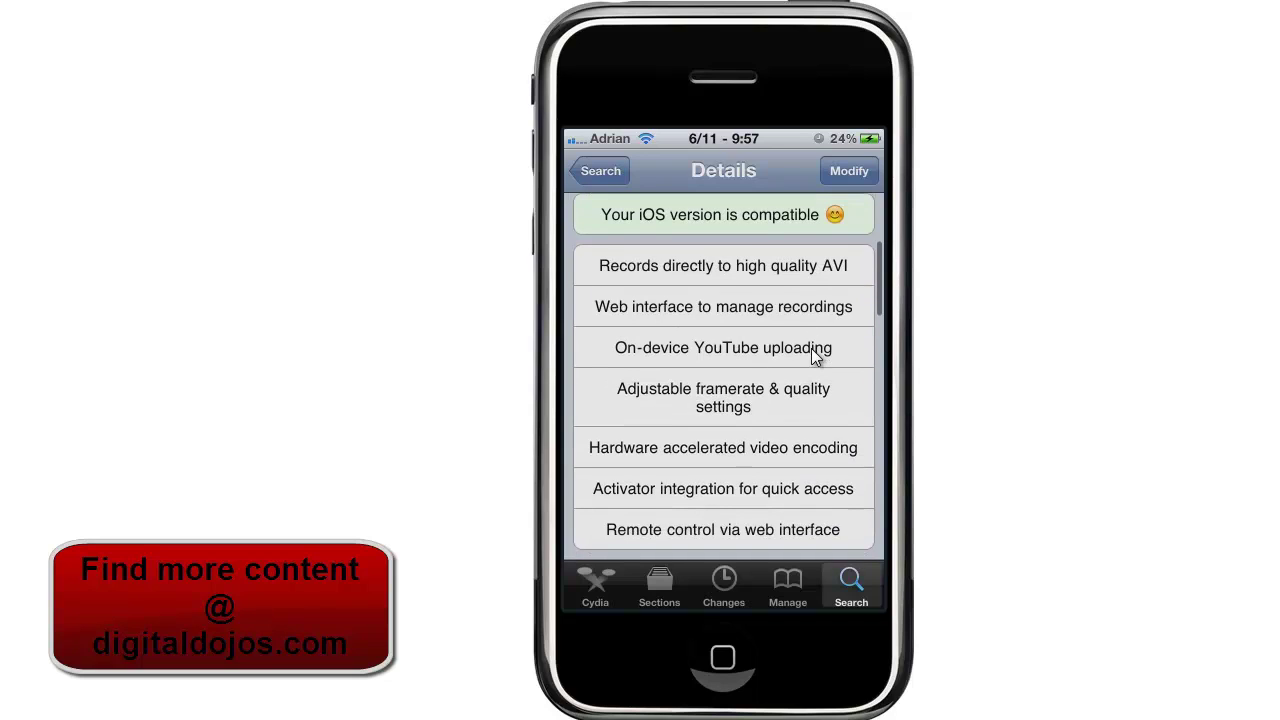
{"action": "scroll", "coordinate": [811, 355], "scroll_direction": "down", "scroll_amount": 1}
{"action": "scroll", "coordinate": [813, 357], "scroll_direction": "down", "scroll_amount": 1}
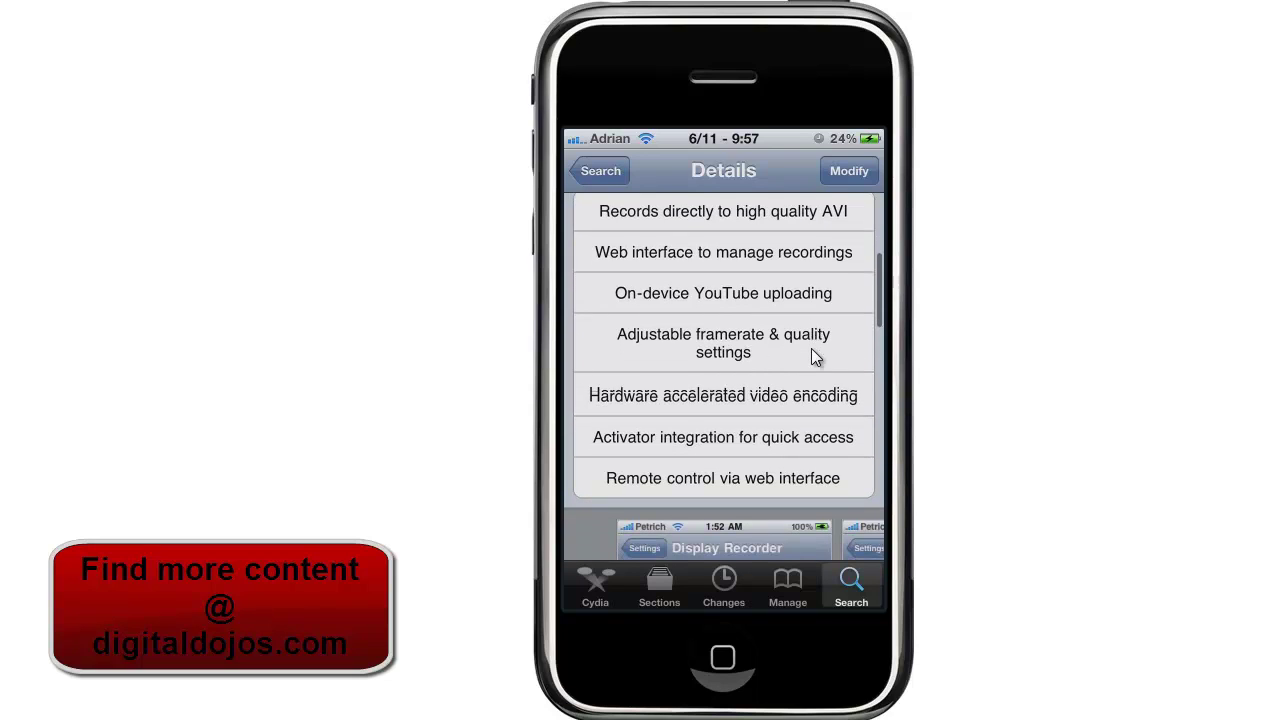
{"action": "scroll", "coordinate": [813, 357], "scroll_direction": "down", "scroll_amount": 1}
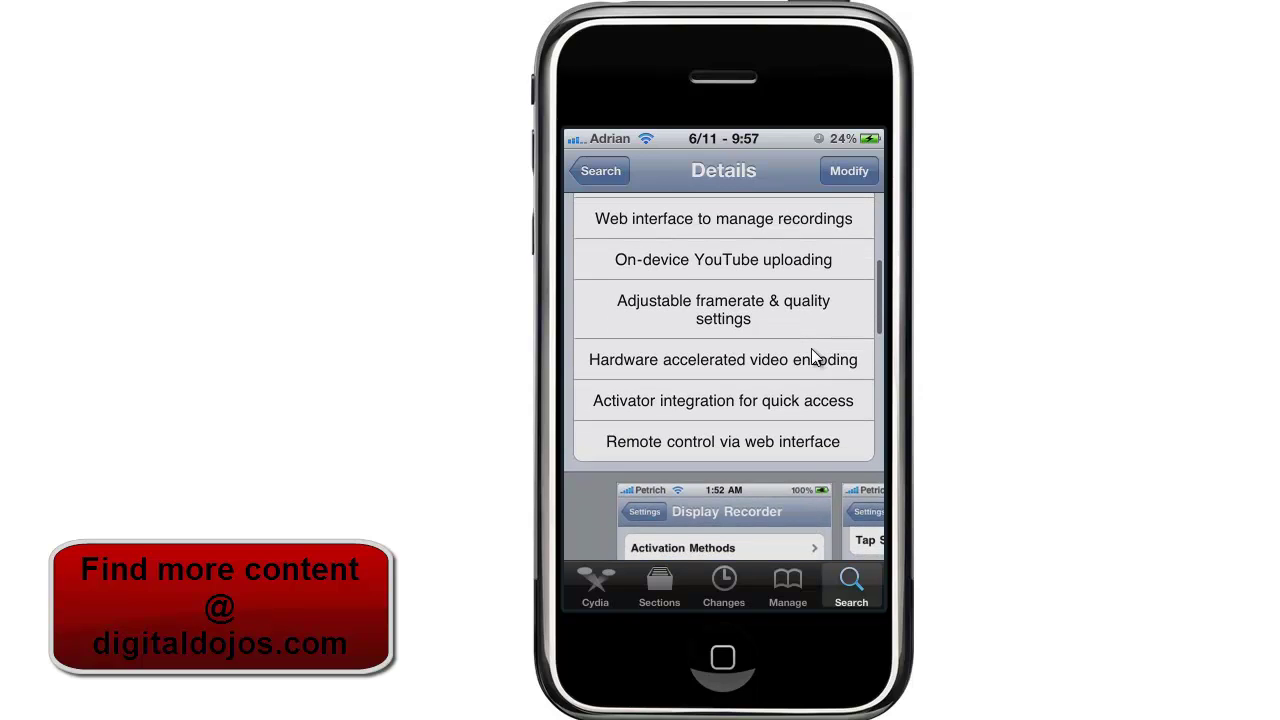
{"action": "scroll", "coordinate": [812, 351], "scroll_direction": "down", "scroll_amount": 1}
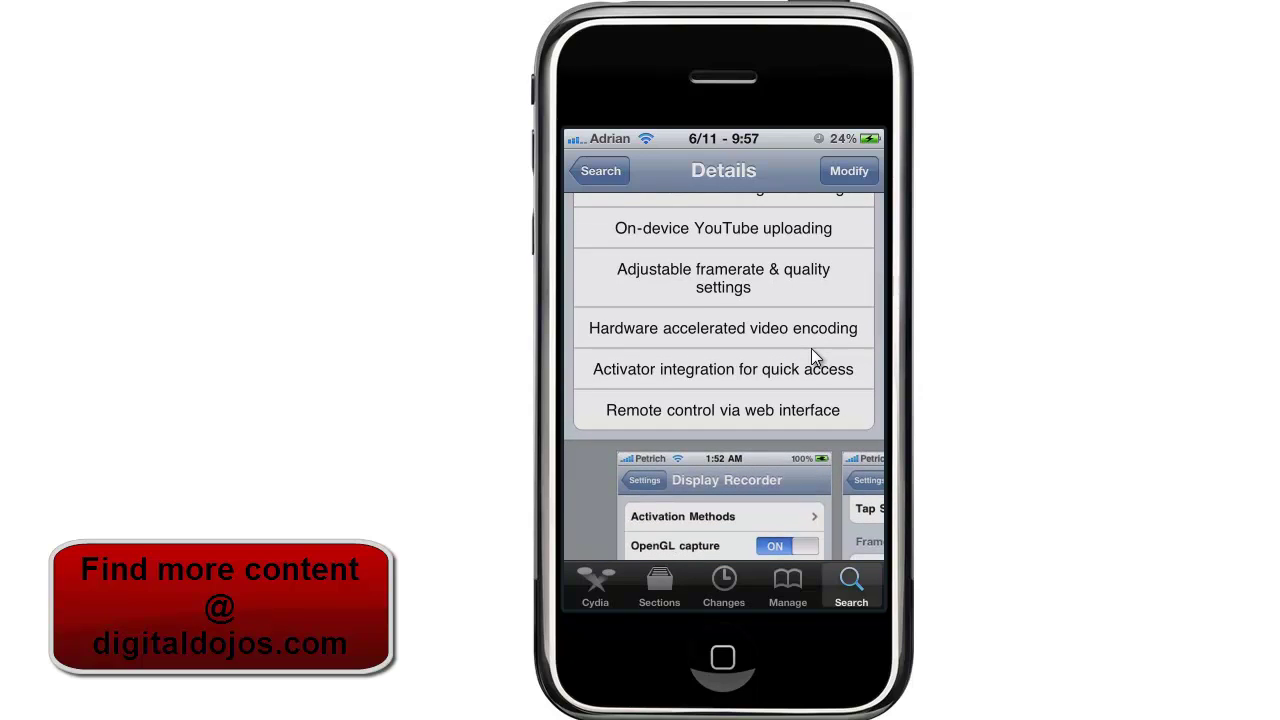
Step: Browse the Display Recorder screenshots, view the second one enlarged, and close the gallery
{"action": "left_click_drag", "start_coordinate": [799, 412], "coordinate": [806, 318]}
{"action": "left_click_drag", "start_coordinate": [806, 383], "coordinate": [814, 158]}
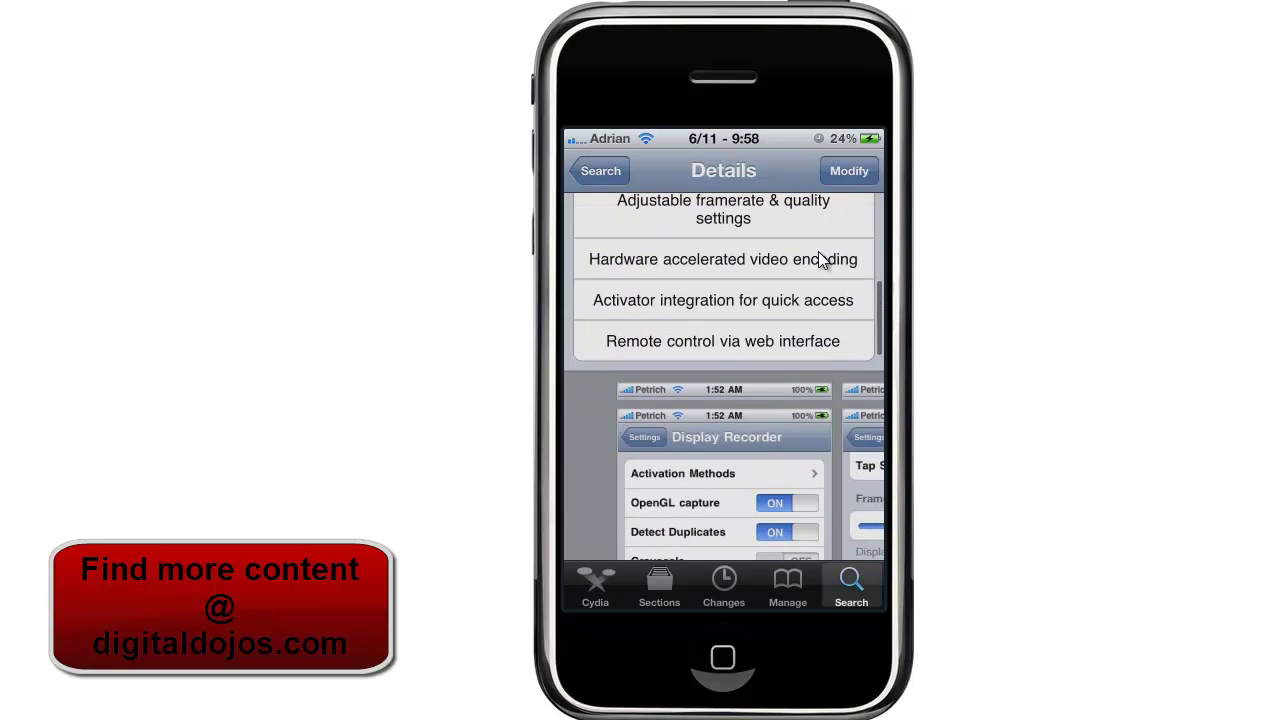
{"action": "mouse_move", "coordinate": [825, 357]}
{"action": "left_mouse_down"}
{"action": "mouse_move", "coordinate": [825, 326]}
{"action": "mouse_move", "coordinate": [843, 412]}
{"action": "mouse_move", "coordinate": [523, 394]}
{"action": "mouse_move", "coordinate": [674, 391]}
{"action": "mouse_move", "coordinate": [831, 343]}
{"action": "left_mouse_up"}
{"action": "scroll", "coordinate": [837, 249], "scroll_direction": "down", "scroll_amount": 3}
{"action": "scroll", "coordinate": [801, 428], "scroll_direction": "down", "scroll_amount": 4}
{"action": "left_click_drag", "start_coordinate": [707, 343], "coordinate": [630, 336]}
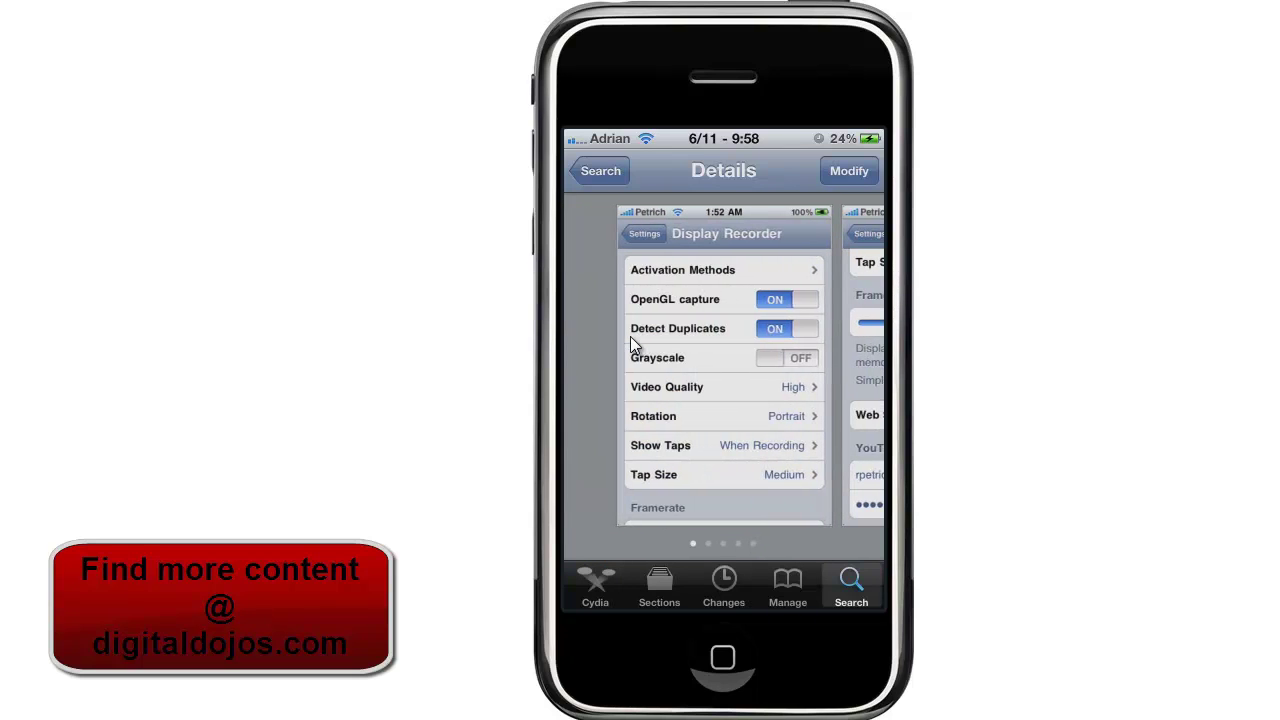
{"action": "left_click", "coordinate": [632, 345]}
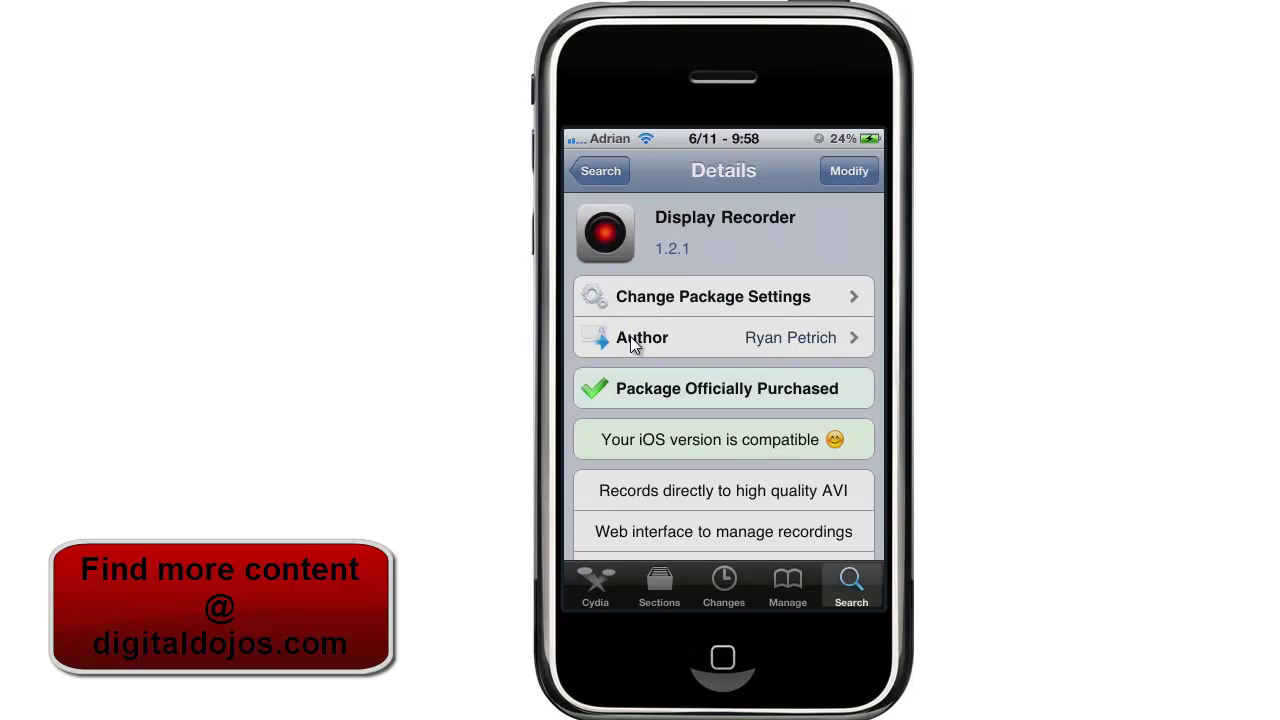
Step: Exit Cydia to the second home screen page showing the DisplayRecorder app
{"action": "left_click", "coordinate": [723, 678]}
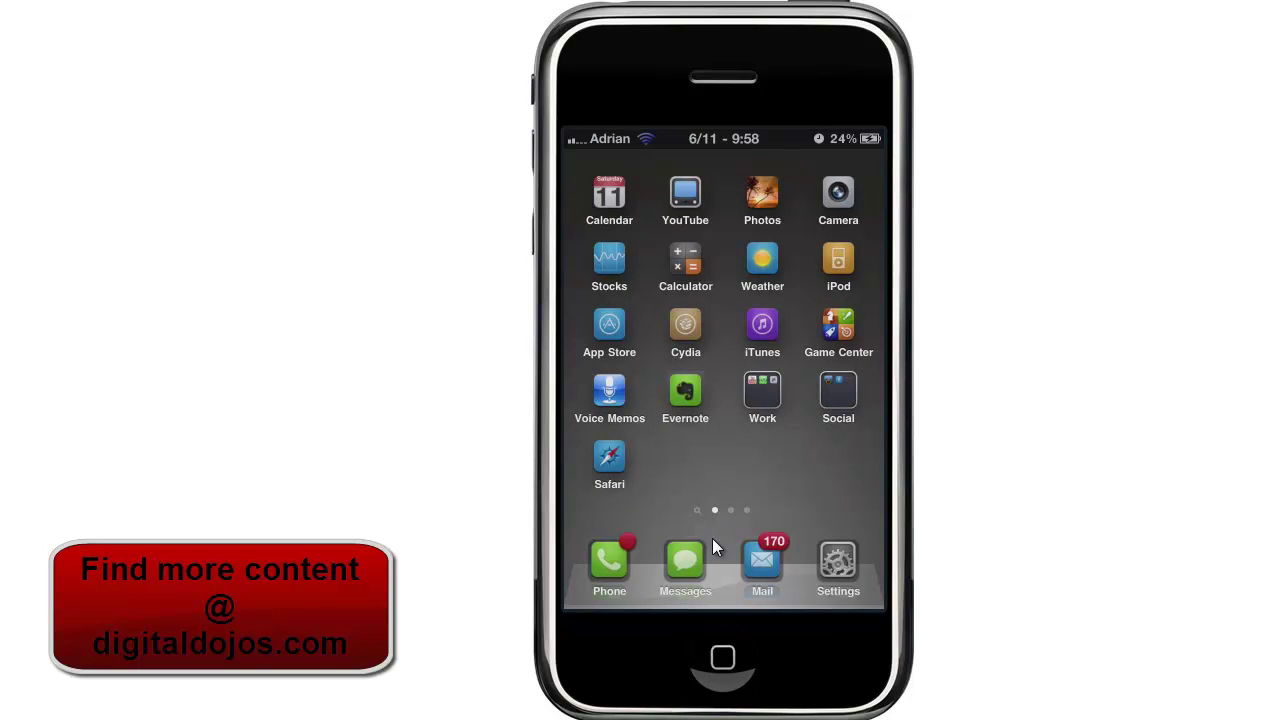
{"action": "scroll", "coordinate": [712, 538], "scroll_direction": "right", "scroll_amount": 1}
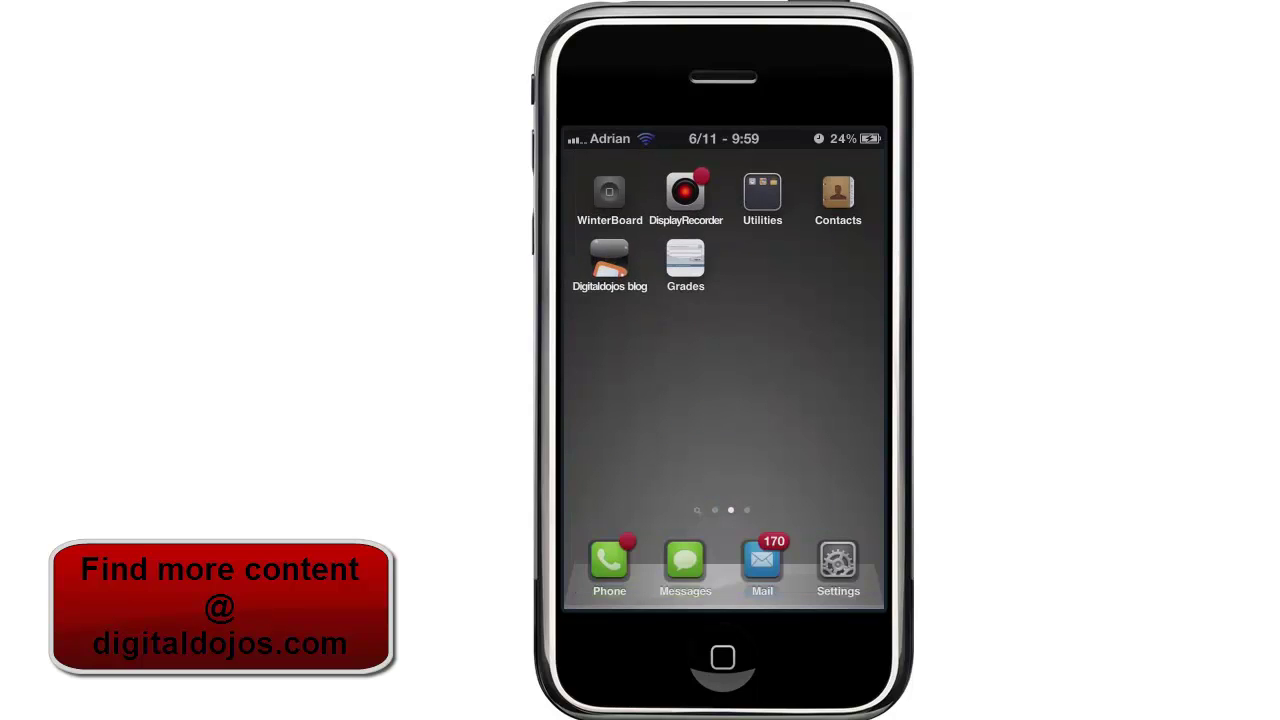
Step: Review Display Recorder's Settings page: Portrait rotation, MJPEG, High quality, OpenGL capture on, Full scale
{"action": "left_click", "coordinate": [838, 560]}
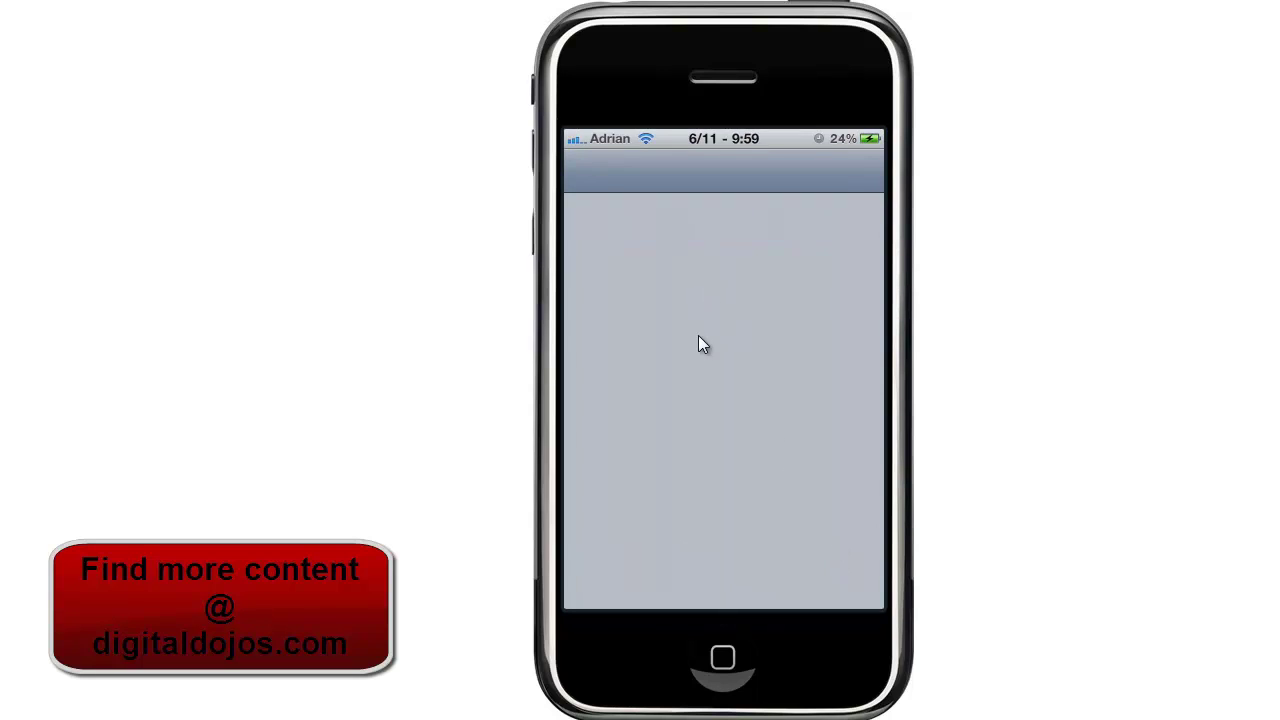
{"action": "scroll", "coordinate": [698, 335], "scroll_direction": "down", "scroll_amount": 10}
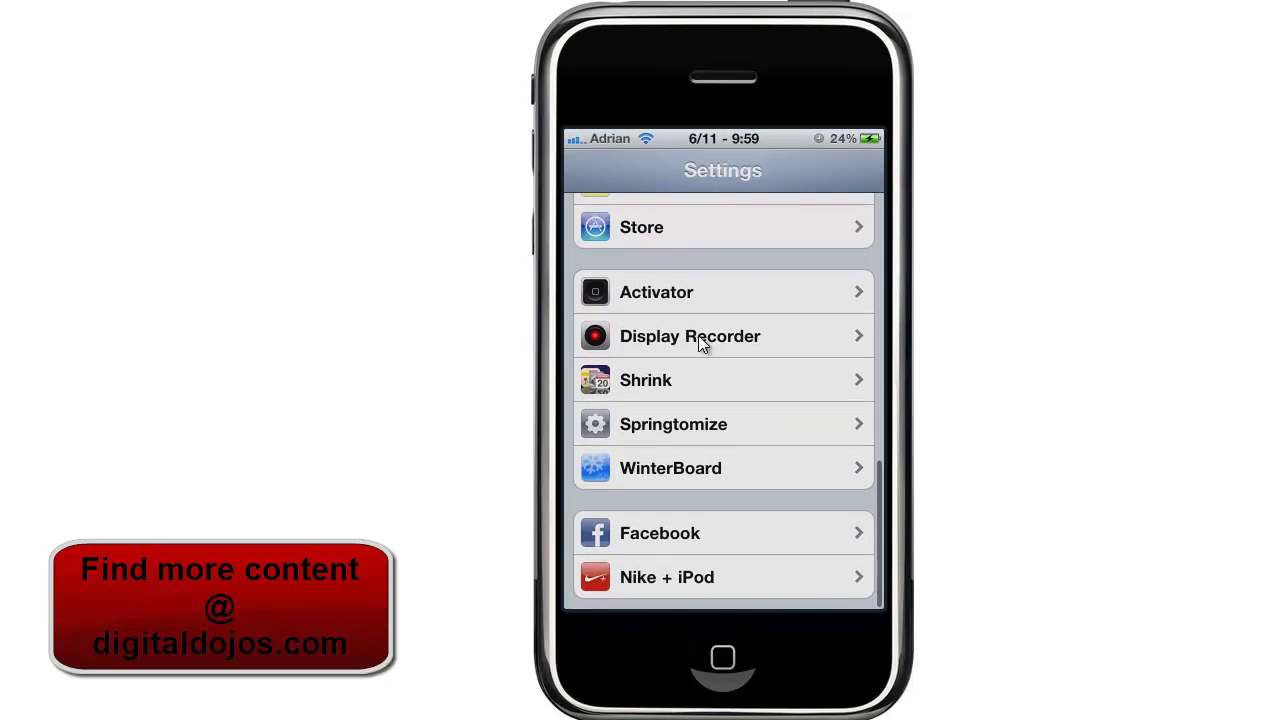
{"action": "left_click", "coordinate": [698, 335]}
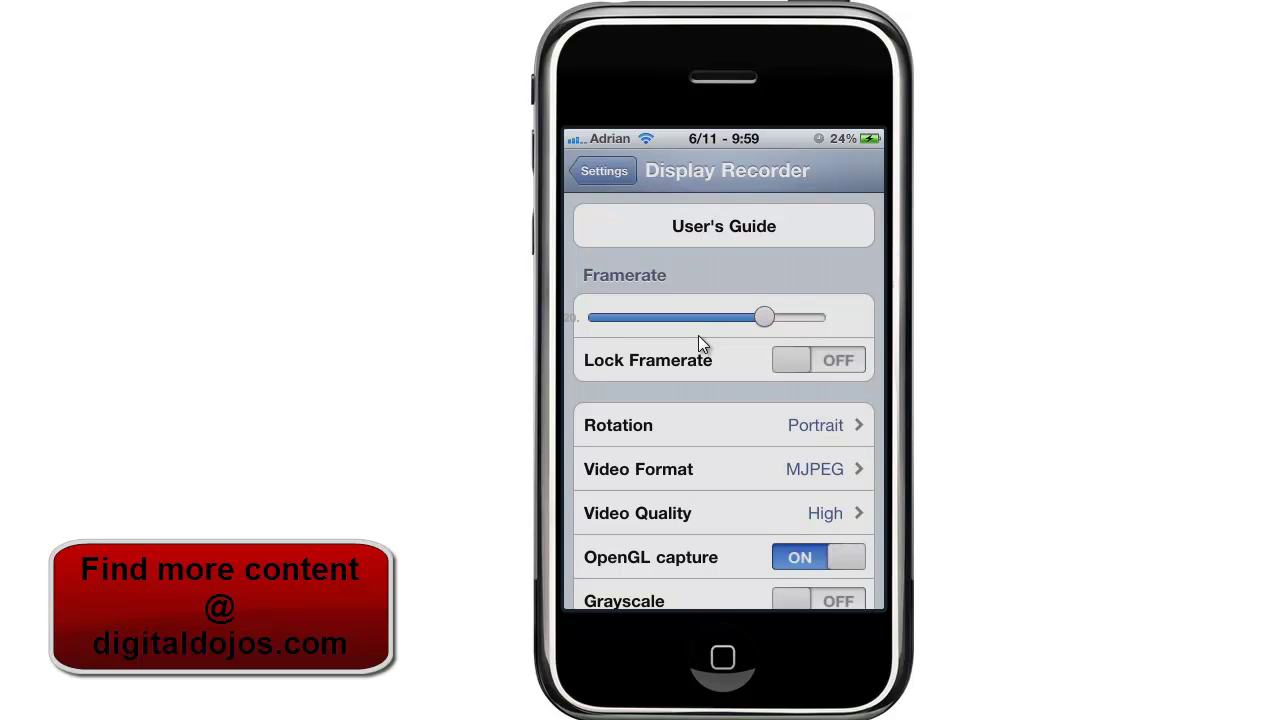
{"action": "scroll", "coordinate": [698, 335], "scroll_direction": "down", "scroll_amount": 2}
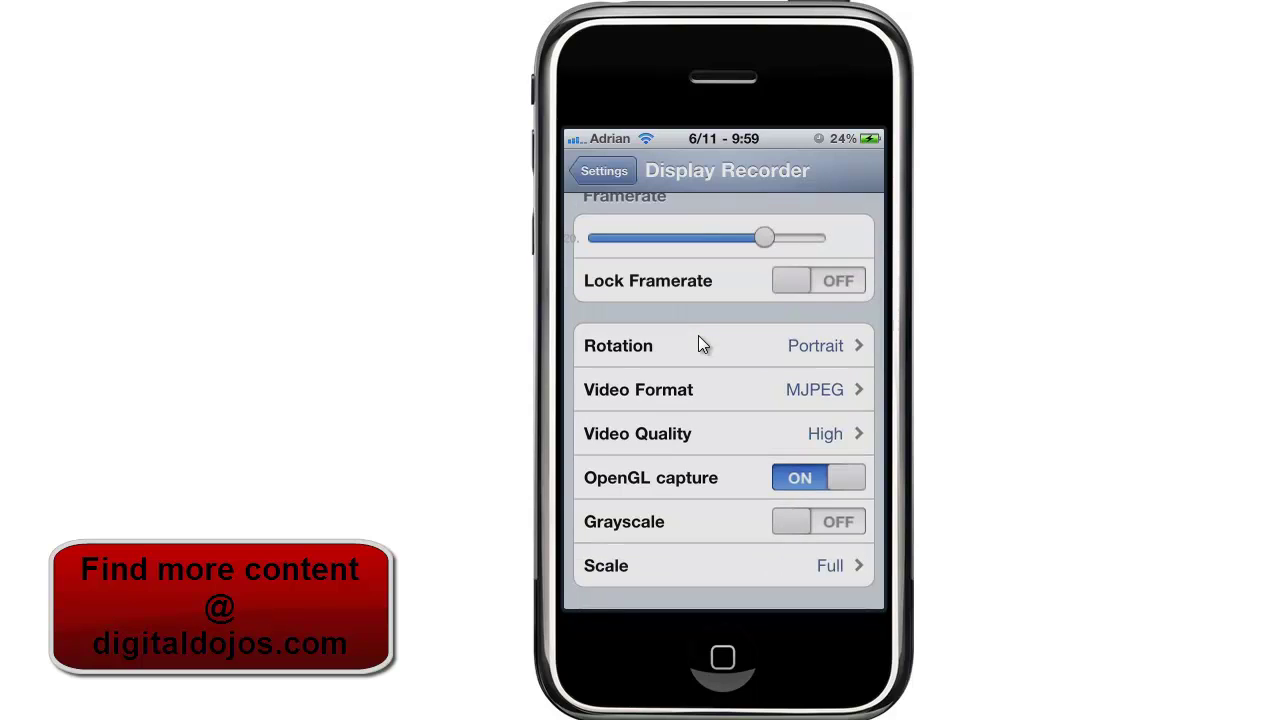
Step: Show the rotation choices: Portrait, Upside Down, Landscape Left and Landscape Right
{"action": "left_click", "coordinate": [698, 340]}
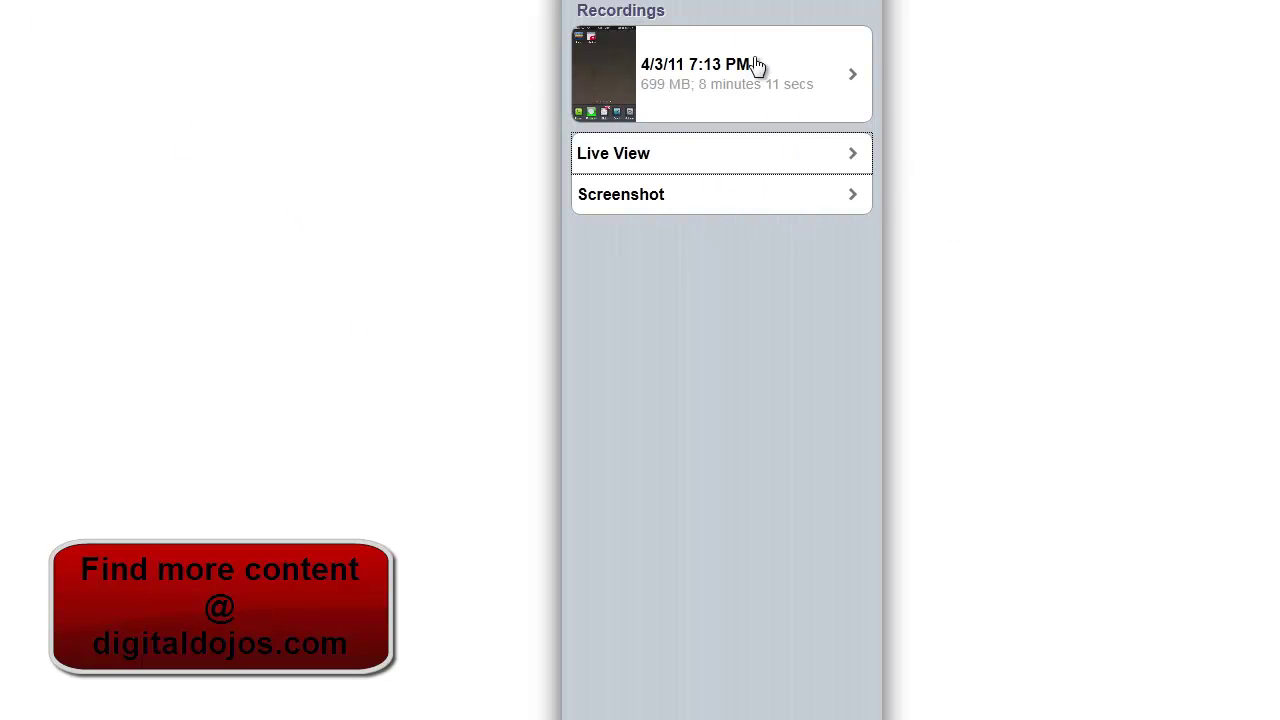
Step: Bring up the 7:13 PM recording's AVI opening dialog and move it to the upper left
{"action": "right_click", "coordinate": [835, 84]}
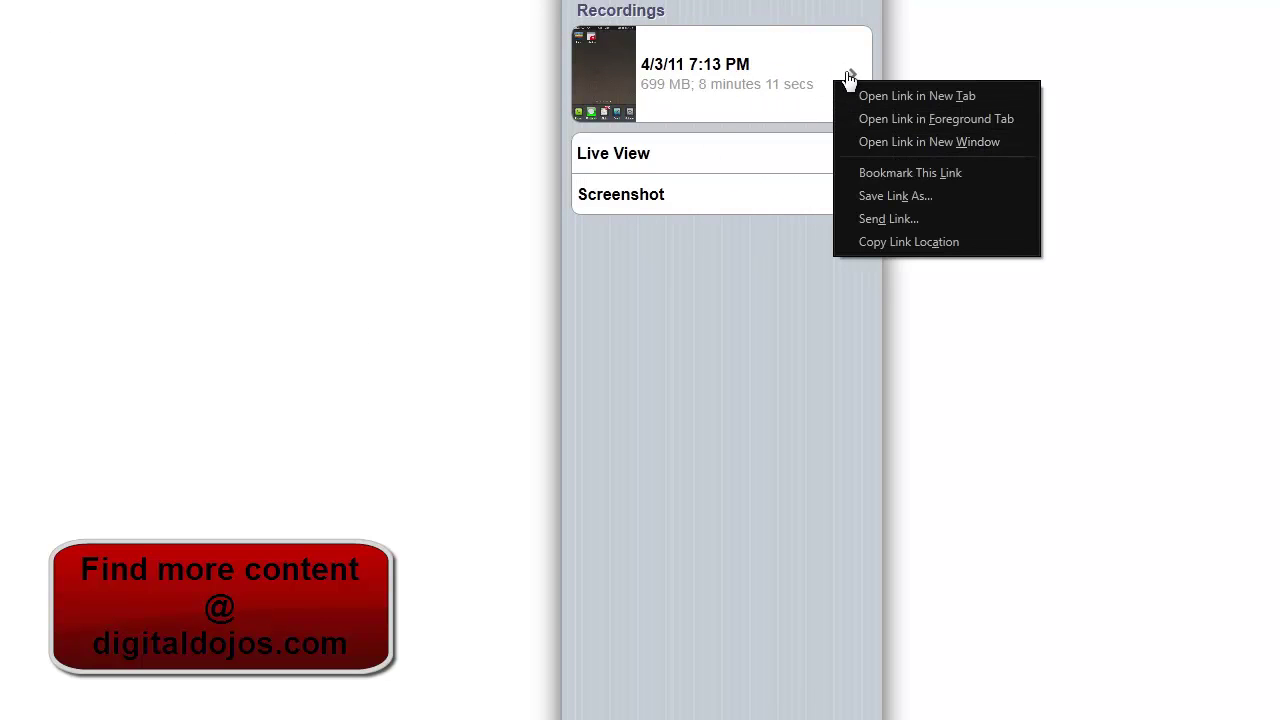
{"action": "key", "text": "Escape"}
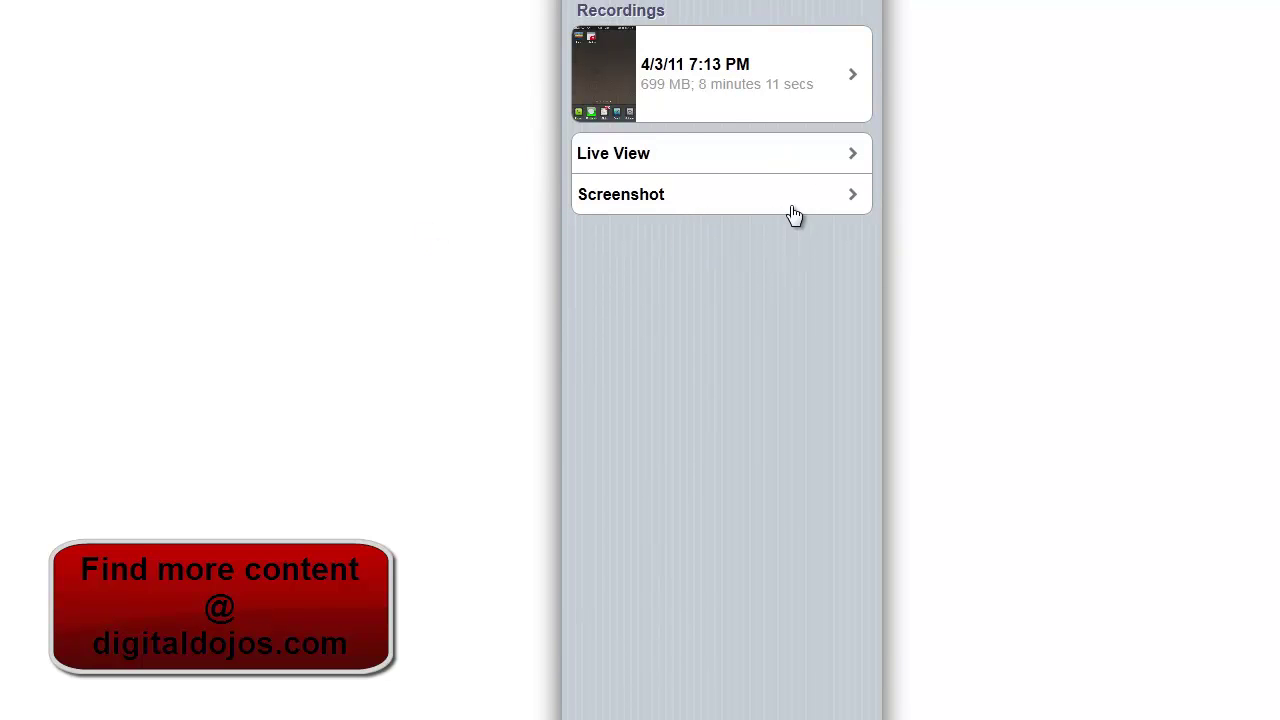
{"action": "left_click_drag", "start_coordinate": [761, 306], "coordinate": [495, 63]}
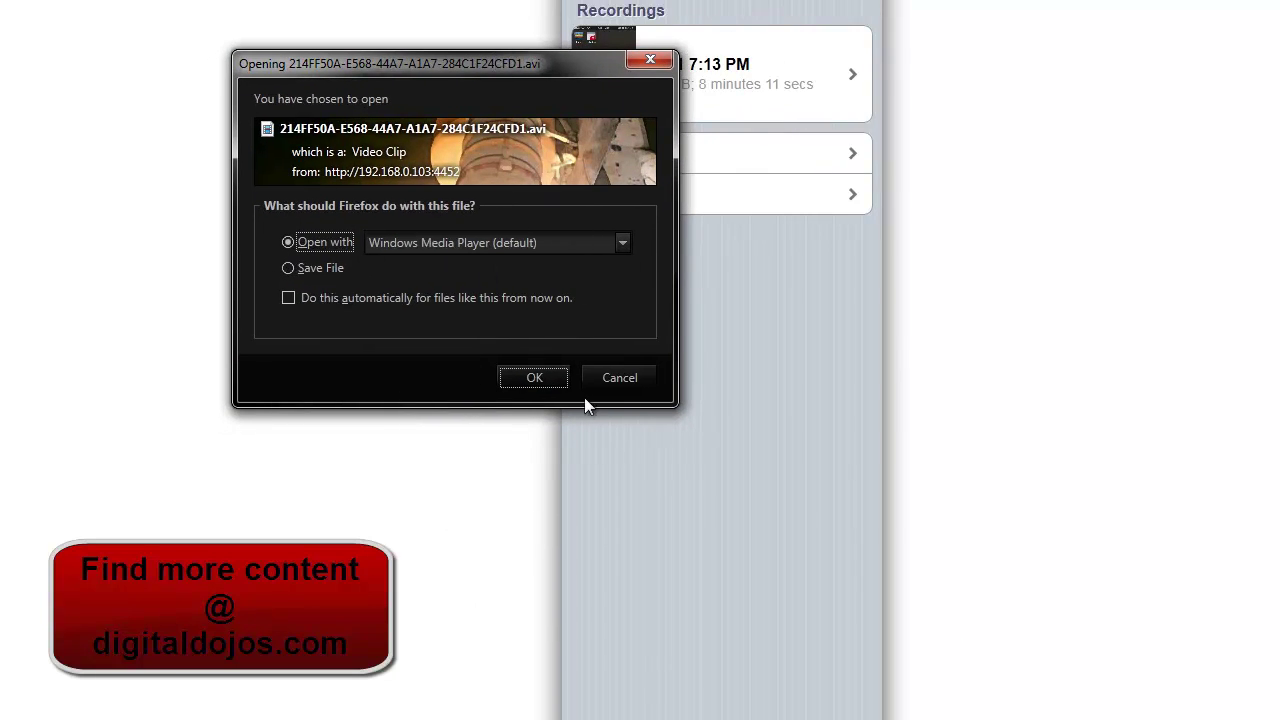
Step: Cancel the AVI dialog, reopen it for the 7:13 PM recording, then cancel again
{"action": "left_click", "coordinate": [619, 378]}
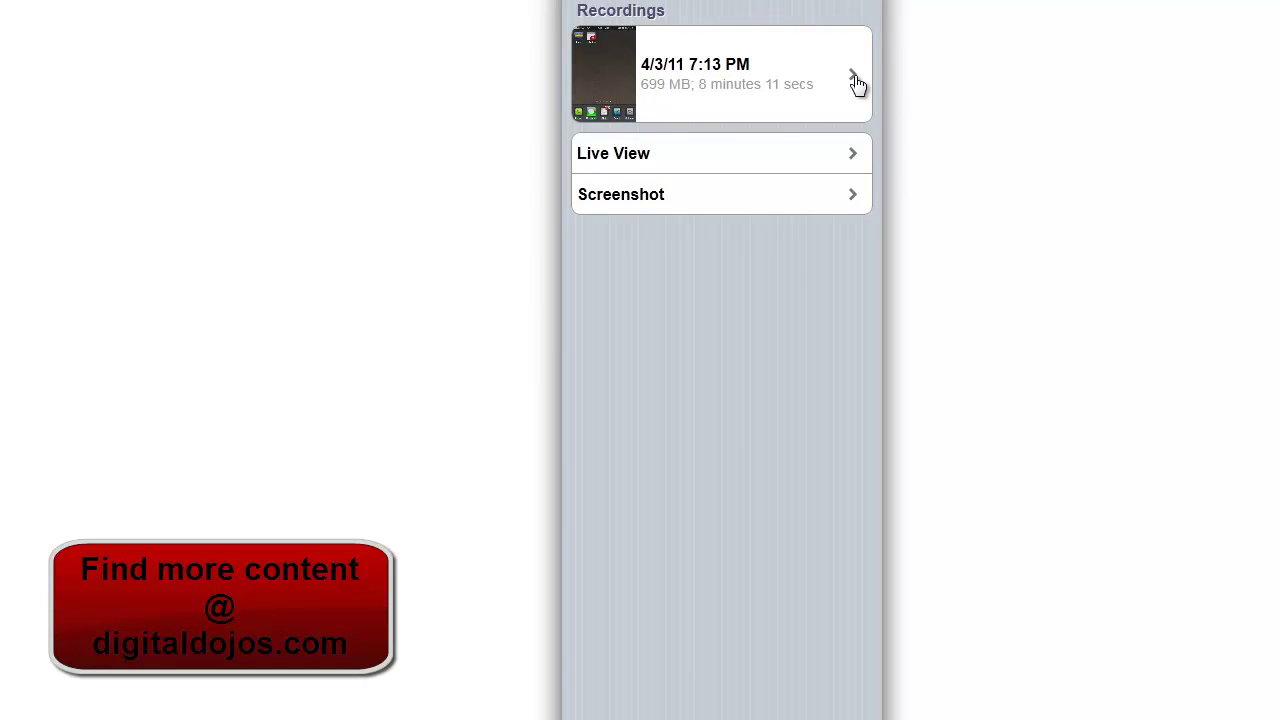
{"action": "left_click", "coordinate": [857, 84]}
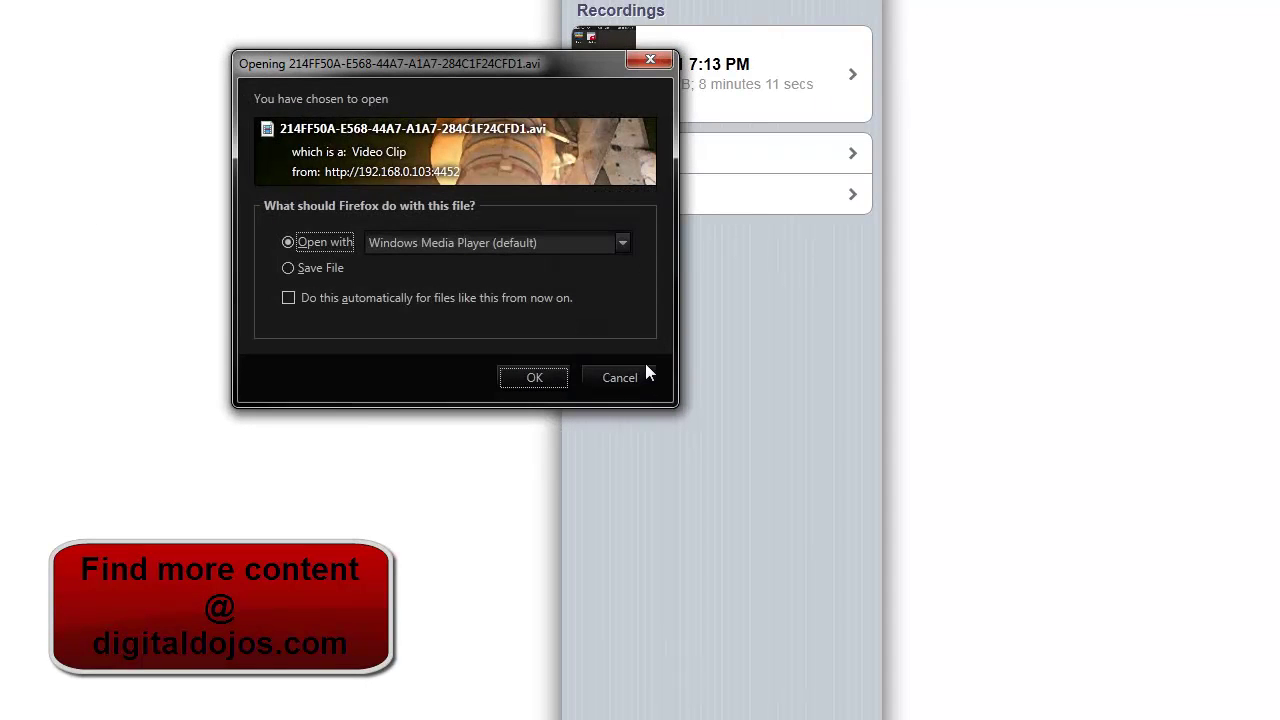
{"action": "left_click_drag", "start_coordinate": [540, 70], "coordinate": [420, 63]}
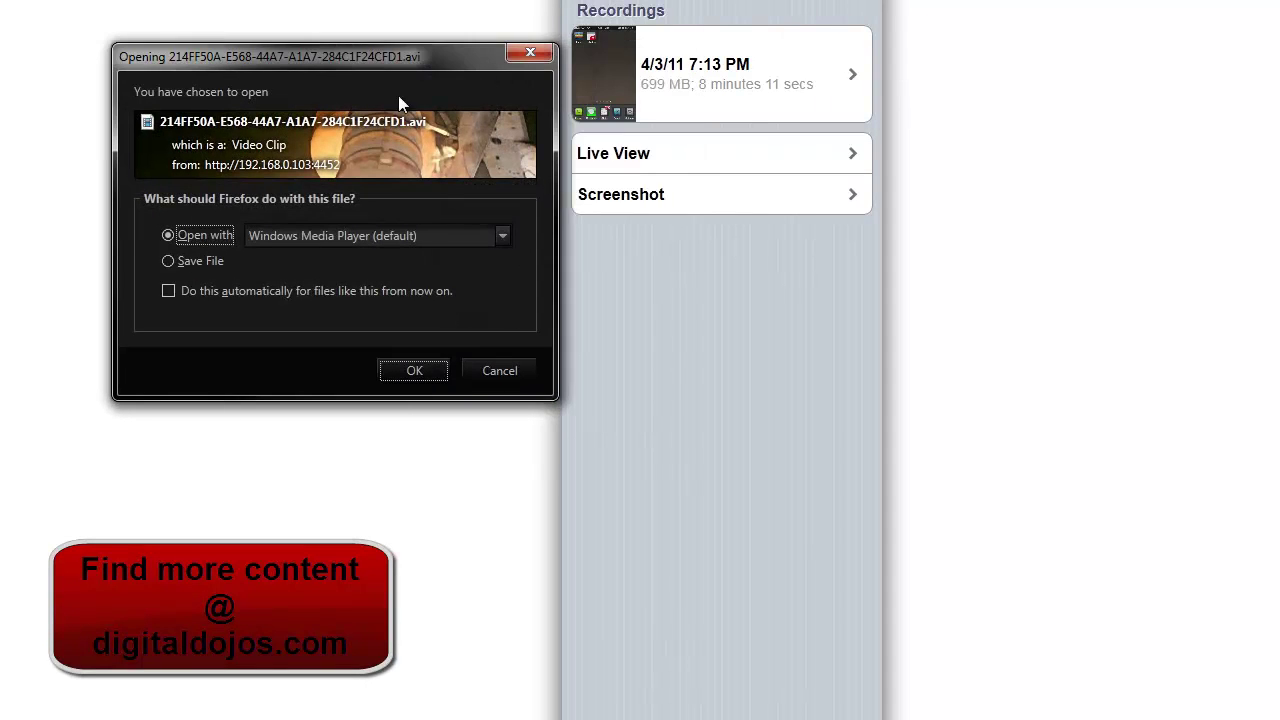
{"action": "left_click", "coordinate": [524, 373]}
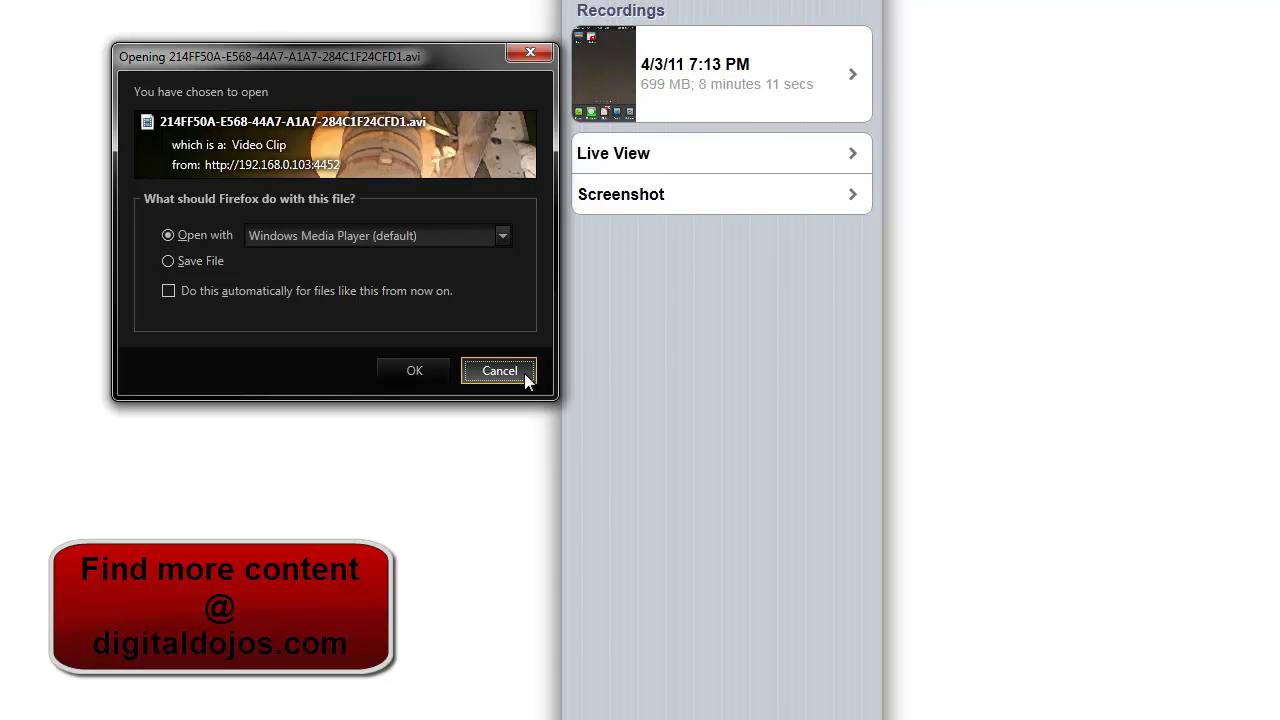
{"action": "left_click", "coordinate": [527, 378]}
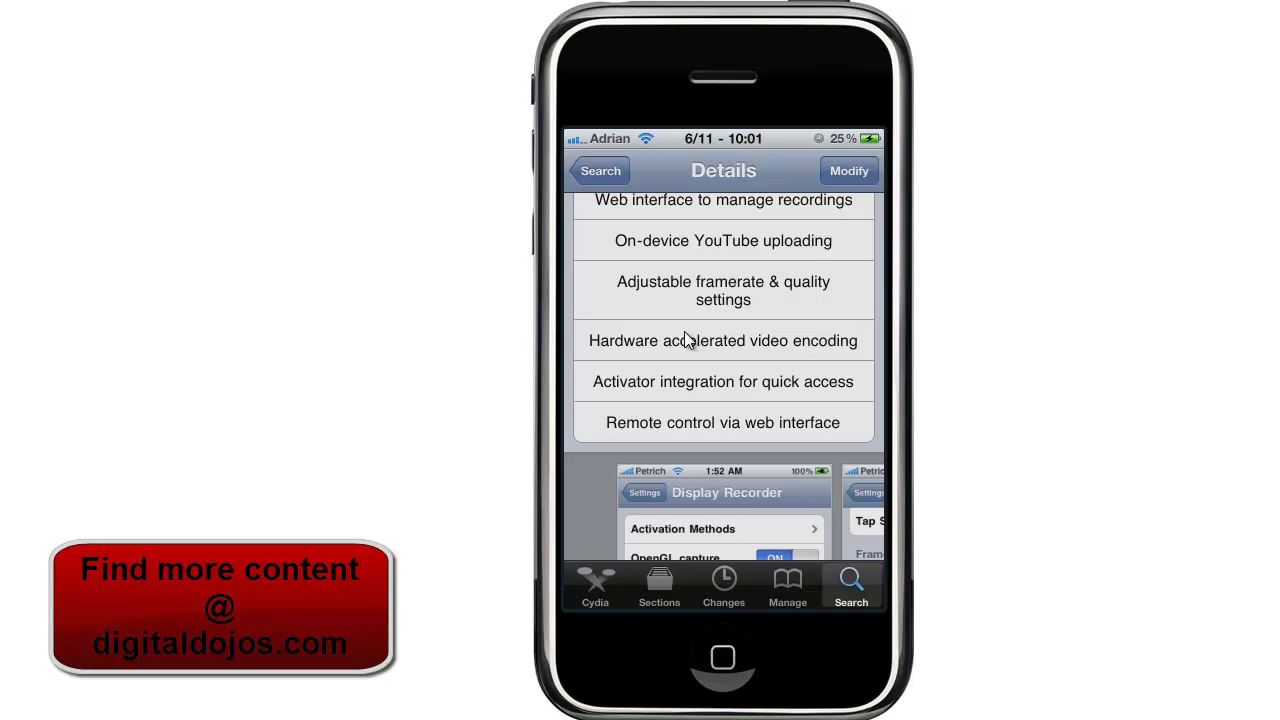
Step: Scroll back up to the Display Recorder 1.2.1 header with purchase and compatibility status
{"action": "left_click_drag", "start_coordinate": [684, 340], "coordinate": [684, 573]}
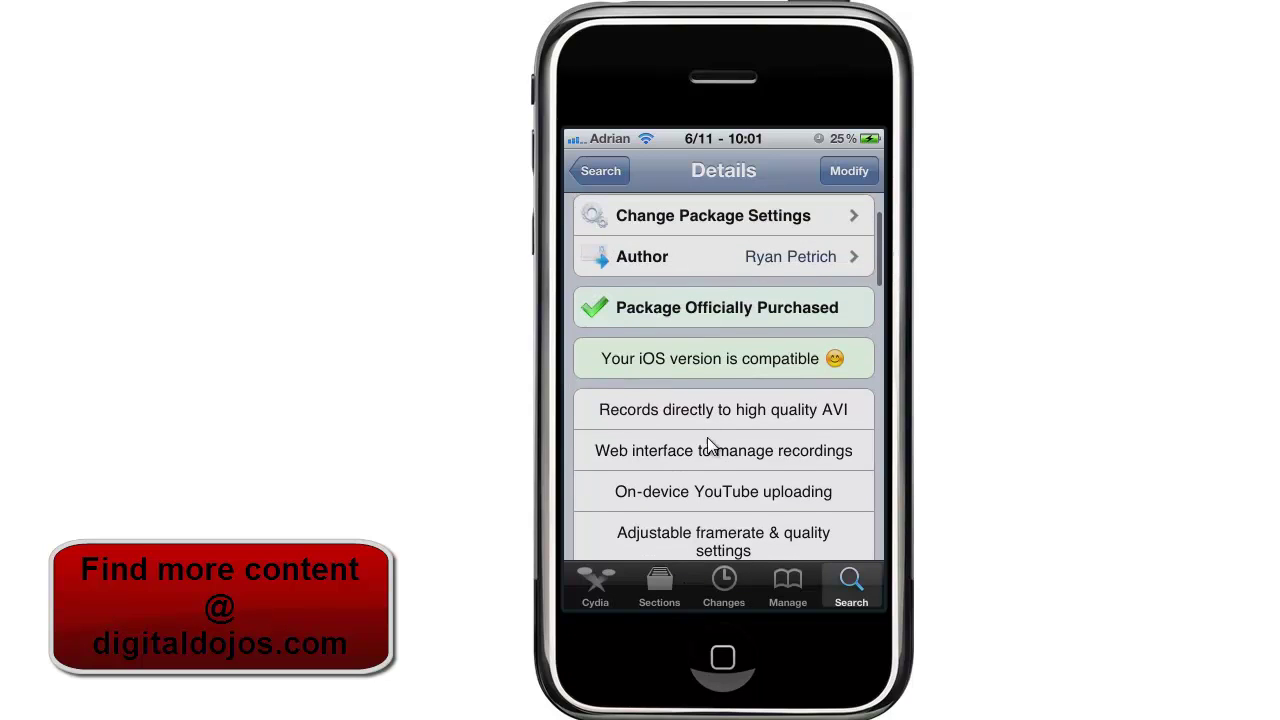
{"action": "left_click_drag", "start_coordinate": [731, 308], "coordinate": [734, 477]}
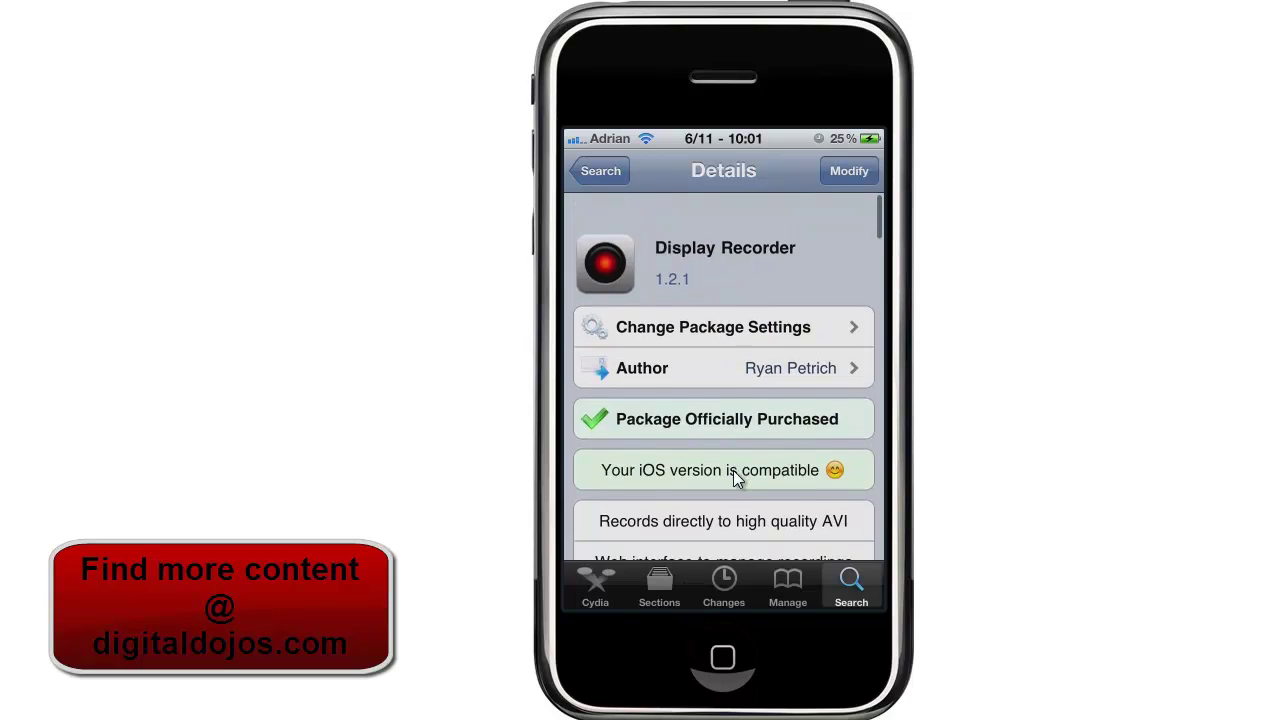